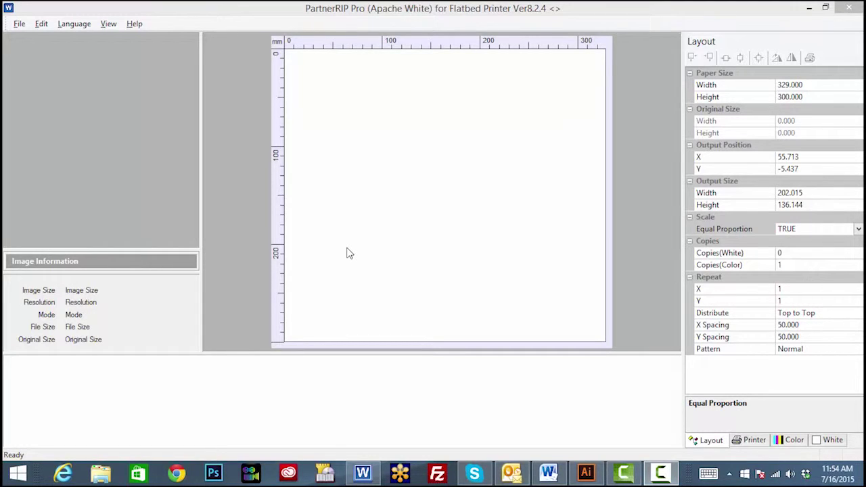
- Open Square.eps from Sample Printing Images onto the page
{"action": "left_click", "coordinate": [19, 25]}
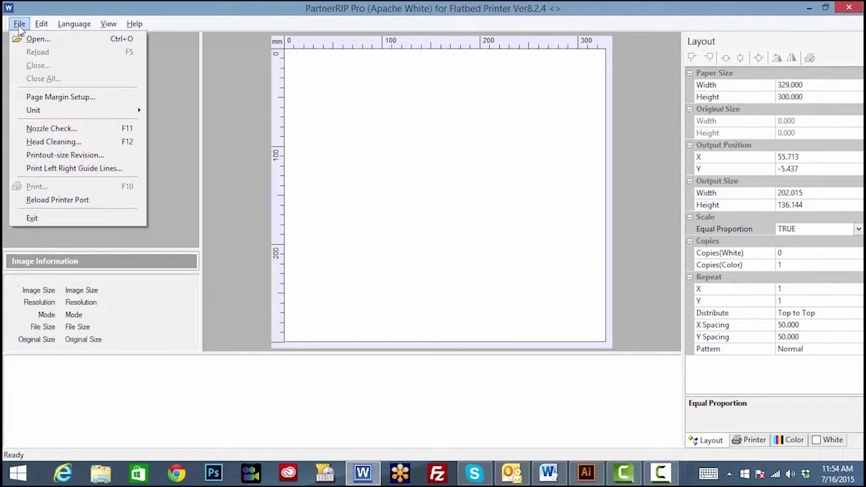
{"action": "left_click", "coordinate": [39, 40]}
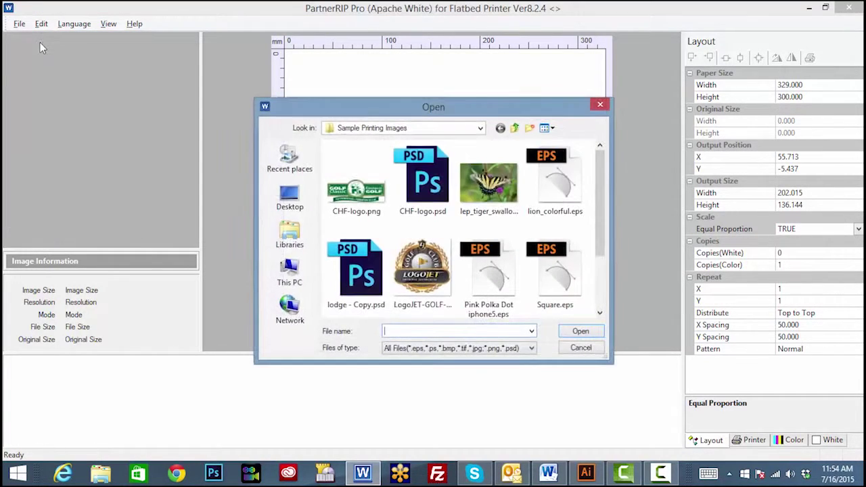
{"action": "left_click", "coordinate": [557, 276]}
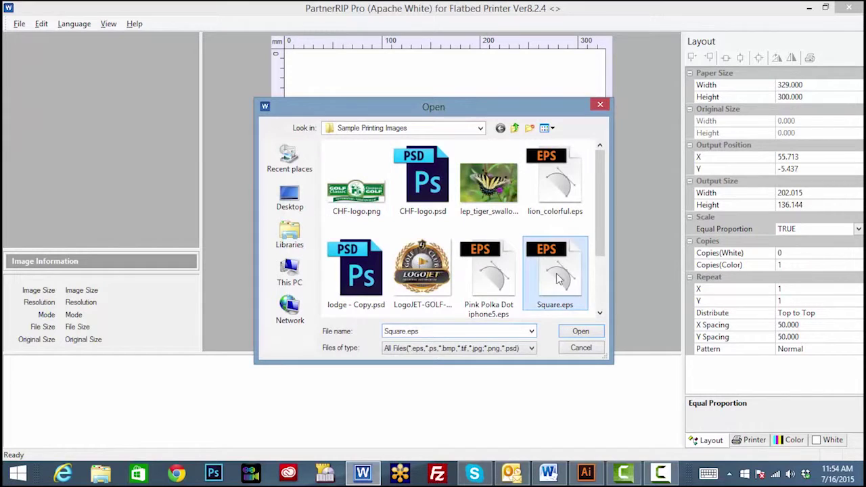
{"action": "left_click", "coordinate": [580, 333]}
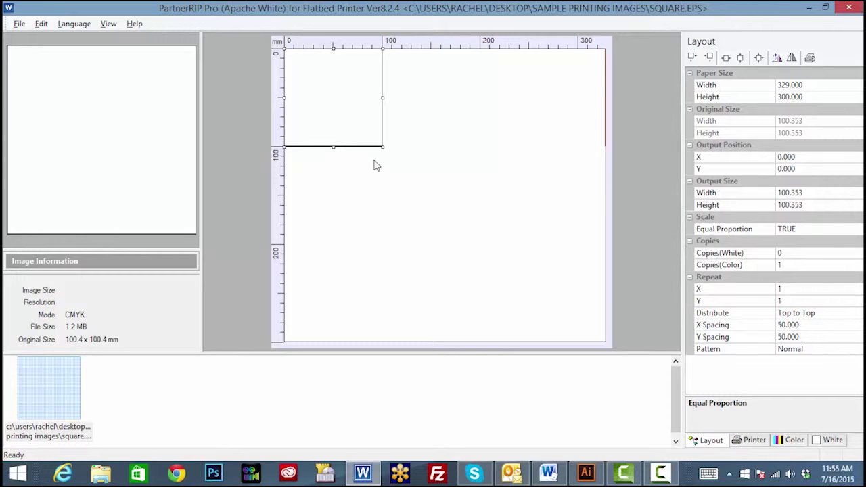
{"action": "left_click", "coordinate": [713, 442]}
- Set Equal Proportion to FALSE in the Layout panel
{"action": "left_click", "coordinate": [858, 230]}
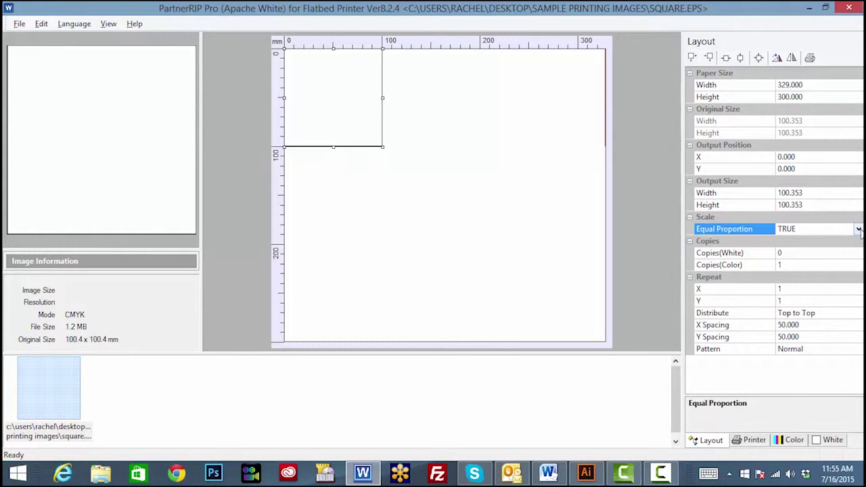
{"action": "left_click", "coordinate": [858, 230]}
{"action": "left_click", "coordinate": [812, 254]}
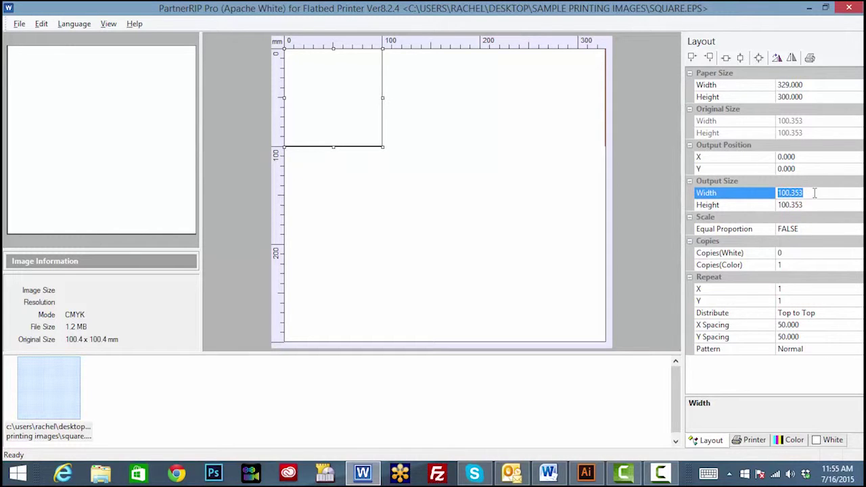
- Set the output size to 118 mm wide by 62 mm high
{"action": "type", "text": "118"}
{"action": "left_click", "coordinate": [814, 204]}
{"action": "left_click_drag", "start_coordinate": [810, 204], "coordinate": [787, 207]}
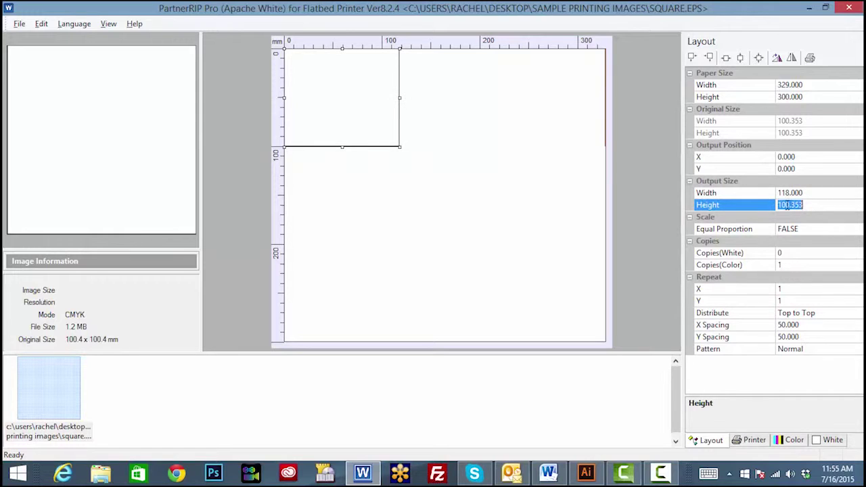
{"action": "type", "text": "62"}
{"action": "left_click", "coordinate": [721, 187]}
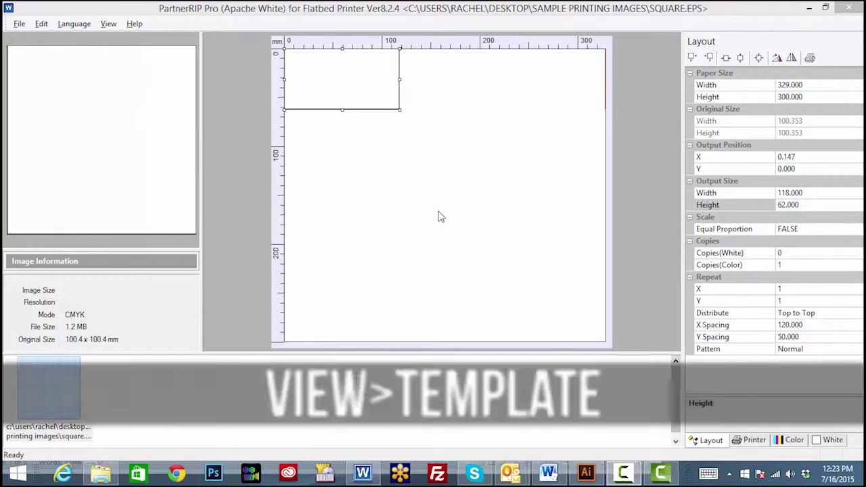
- In the Template dialog, choose the rectangle template shape
{"action": "left_click", "coordinate": [106, 26]}
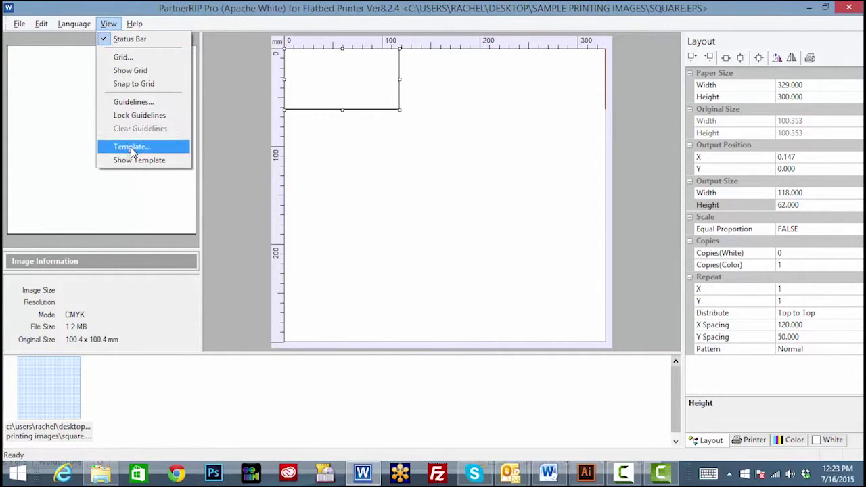
{"action": "left_click", "coordinate": [132, 147]}
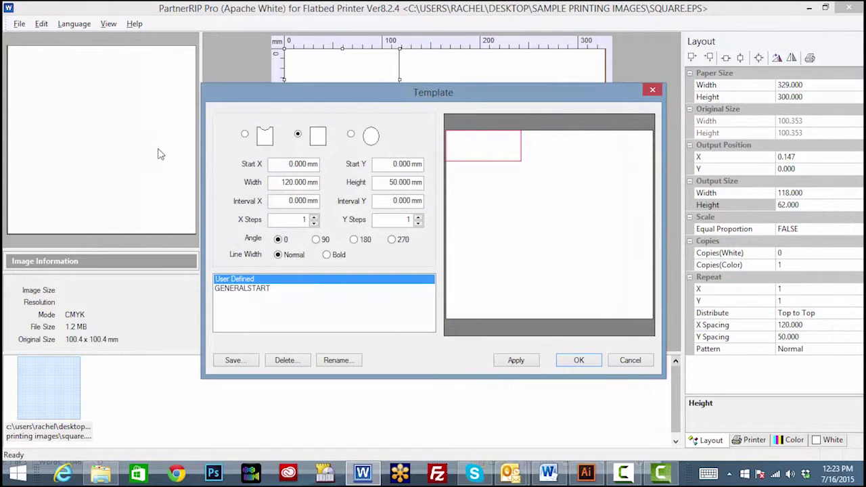
{"action": "left_click", "coordinate": [244, 135]}
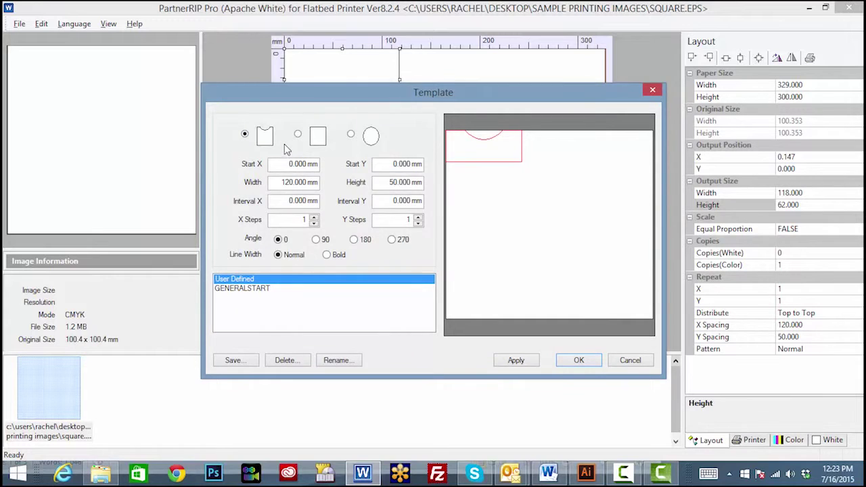
{"action": "left_click", "coordinate": [299, 135]}
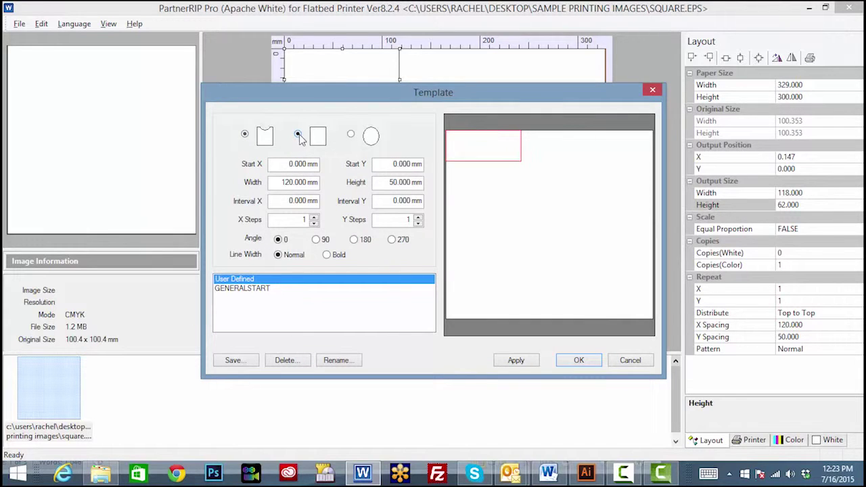
{"action": "left_click", "coordinate": [351, 135]}
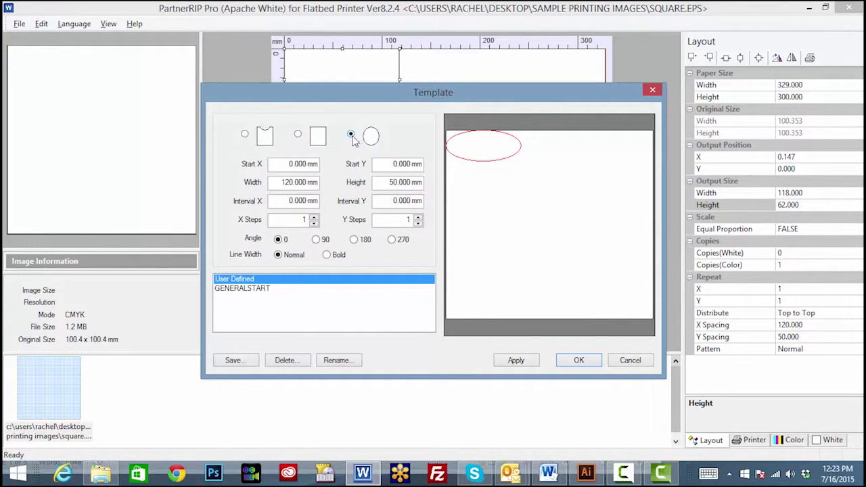
{"action": "left_click", "coordinate": [299, 135]}
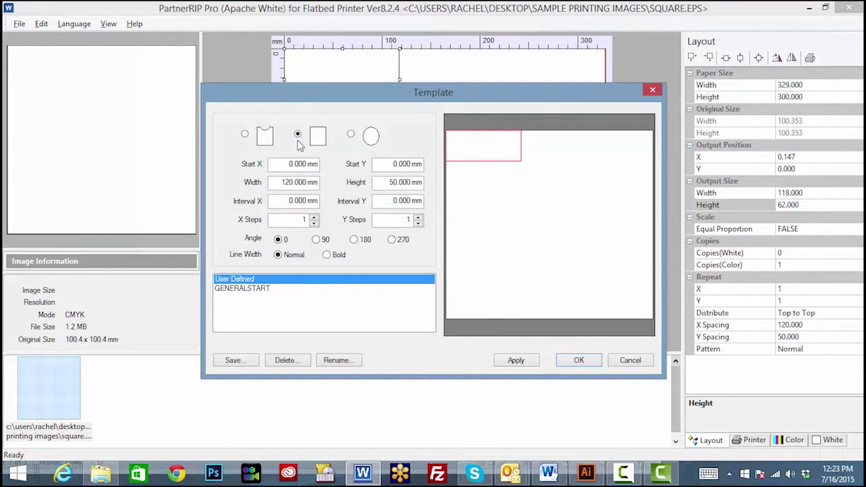
- Set template Start X and Start Y to 45 mm, width 117 mm, height 61 mm
{"action": "left_click_drag", "start_coordinate": [288, 164], "coordinate": [322, 164]}
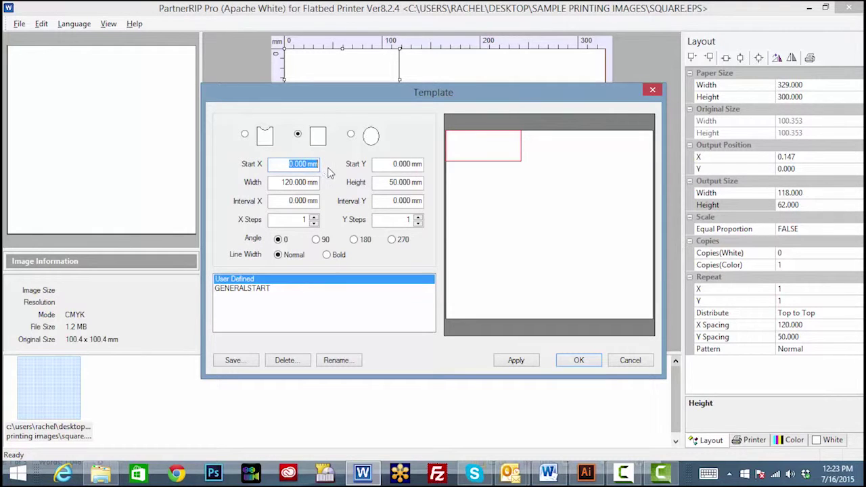
{"action": "type", "text": "45"}
{"action": "left_click_drag", "start_coordinate": [389, 164], "coordinate": [436, 167]}
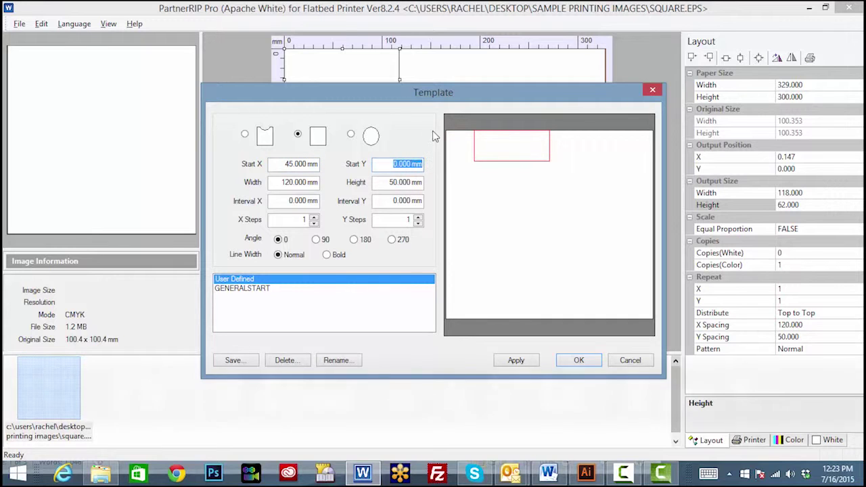
{"action": "type", "text": "45"}
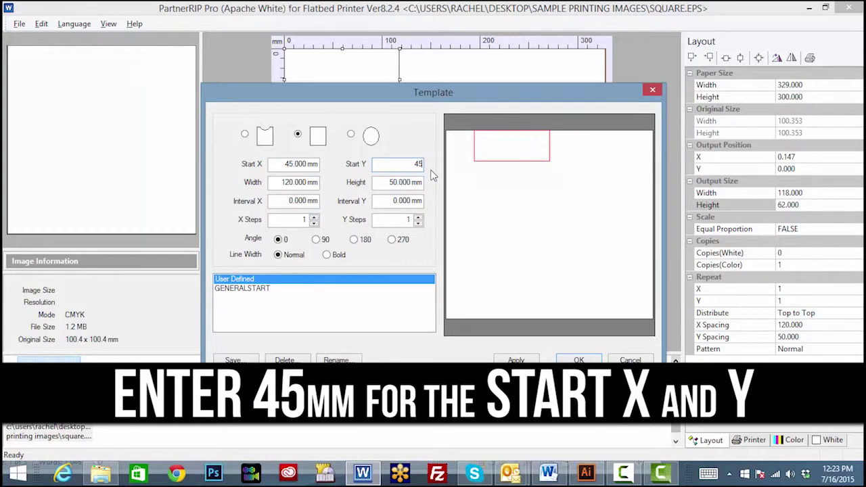
{"action": "key", "text": "Tab"}
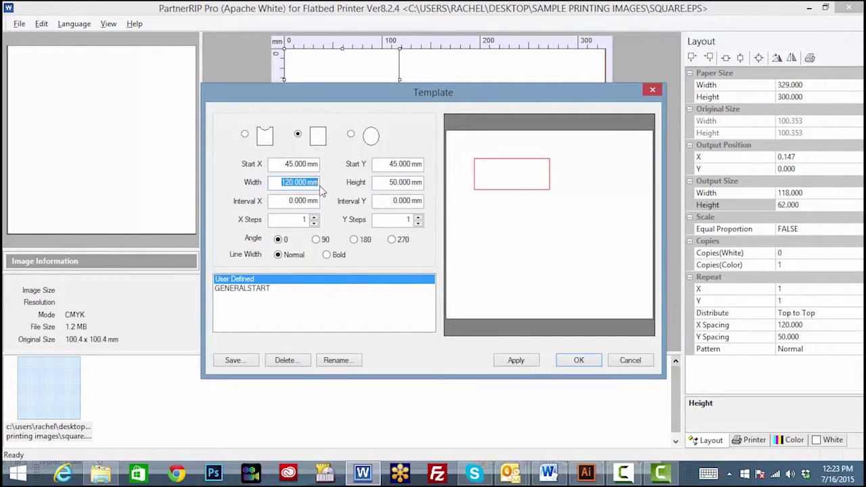
{"action": "type", "text": "117"}
{"action": "key", "text": "Tab"}
{"action": "type", "text": "6"}
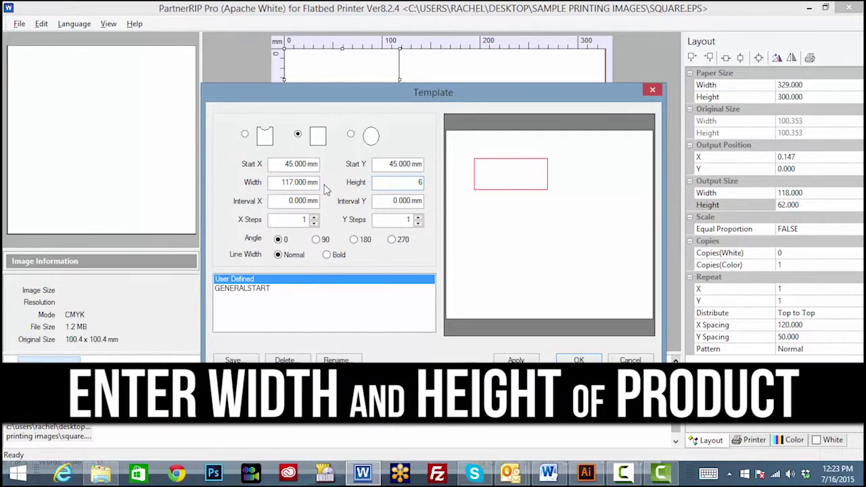
{"action": "key", "text": "Tab"}
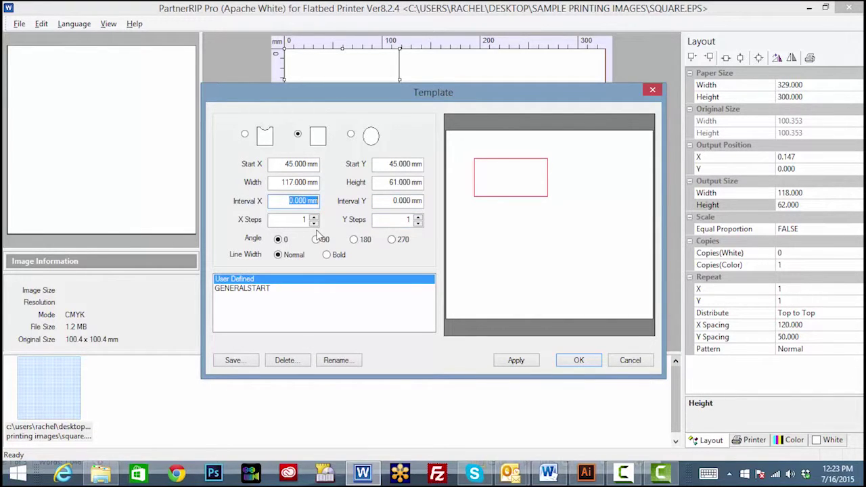
{"action": "left_click", "coordinate": [255, 359]}
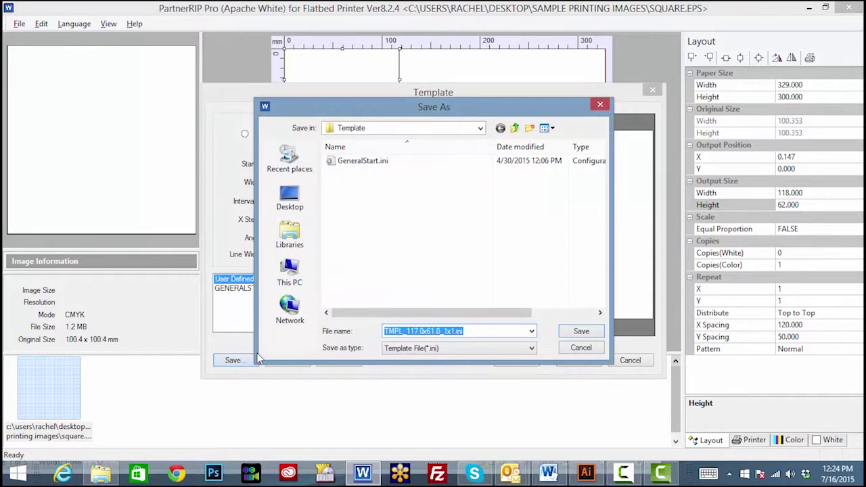
- Save the template as iPhone_117x61, then apply it to the layout
{"action": "key", "text": "BackSpace"}
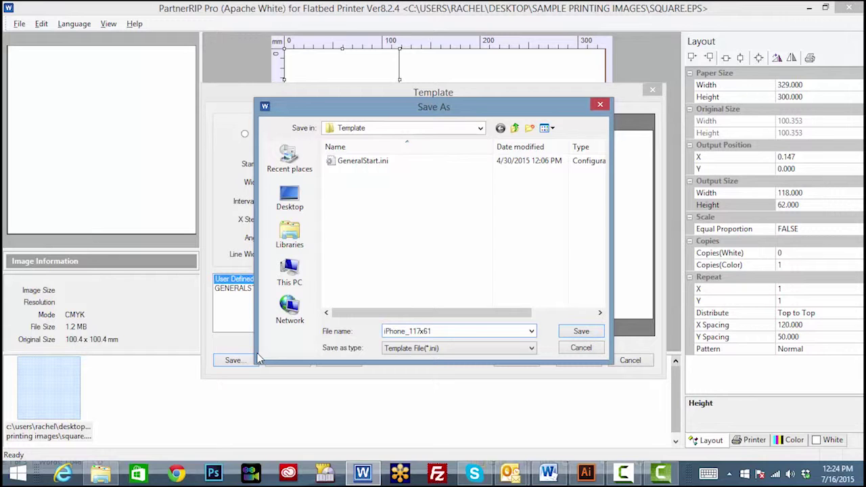
{"action": "left_click", "coordinate": [582, 332]}
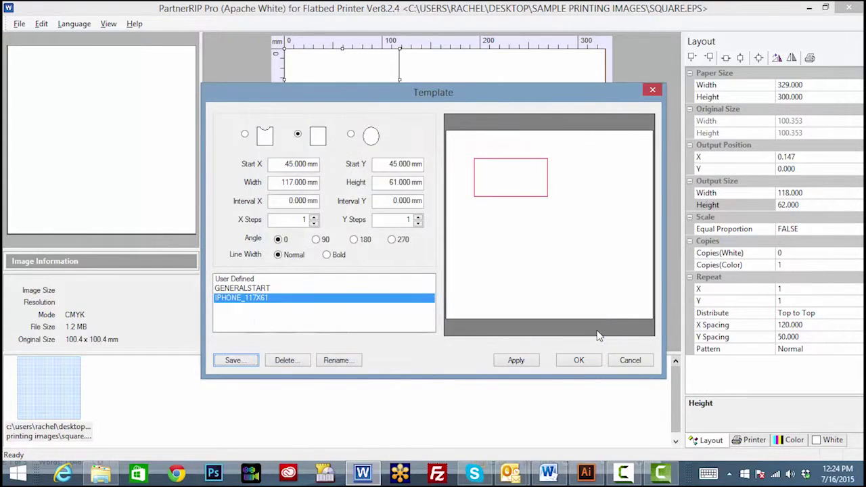
{"action": "left_click", "coordinate": [532, 365]}
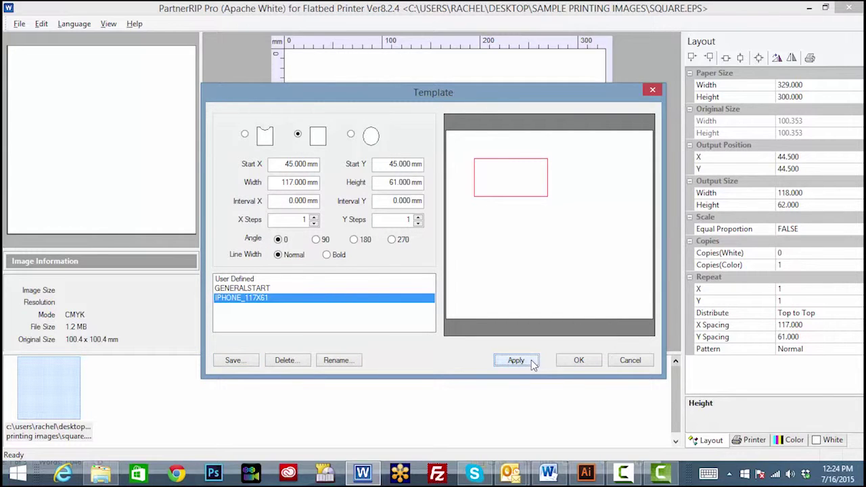
{"action": "left_click", "coordinate": [569, 360]}
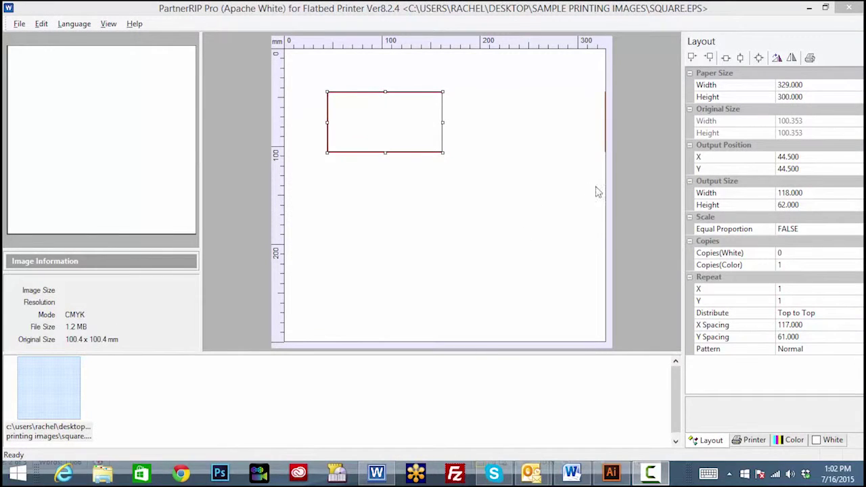
- Print the positioned 118 × 62 mm image with one colour copy
{"action": "left_click", "coordinate": [811, 59]}
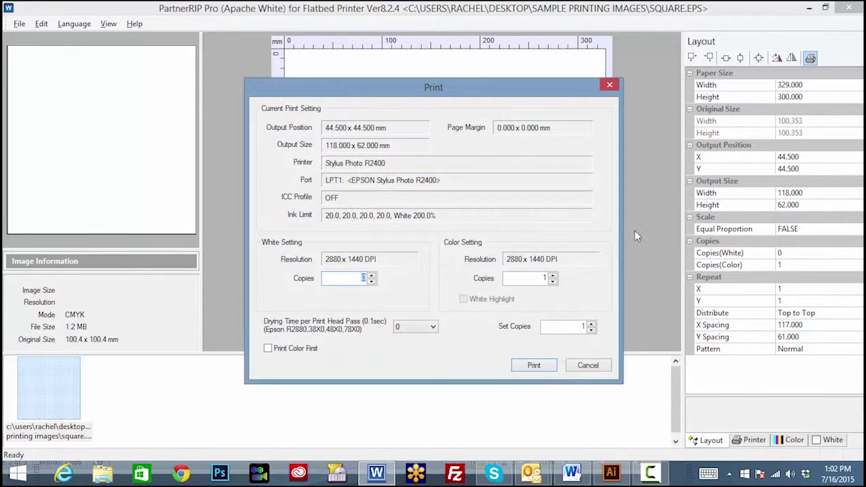
{"action": "left_click", "coordinate": [543, 366]}
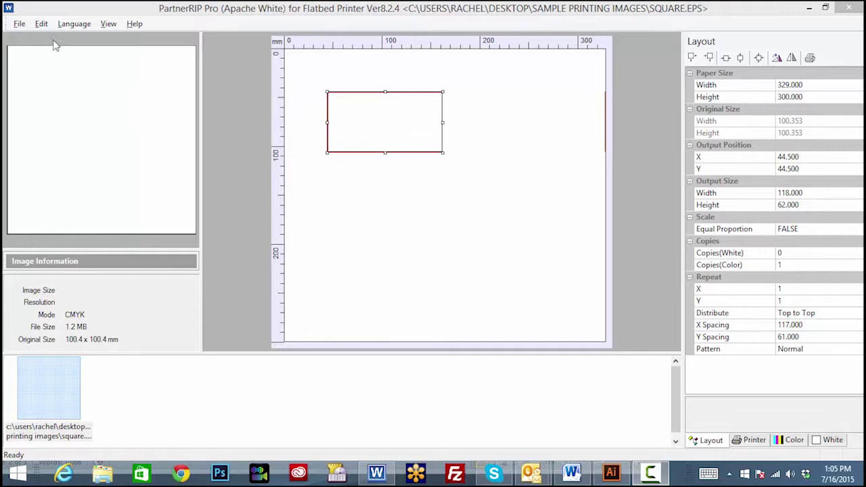
- Open Pink Polka Dot iphone5.eps and centre it on the page
{"action": "left_click", "coordinate": [20, 24]}
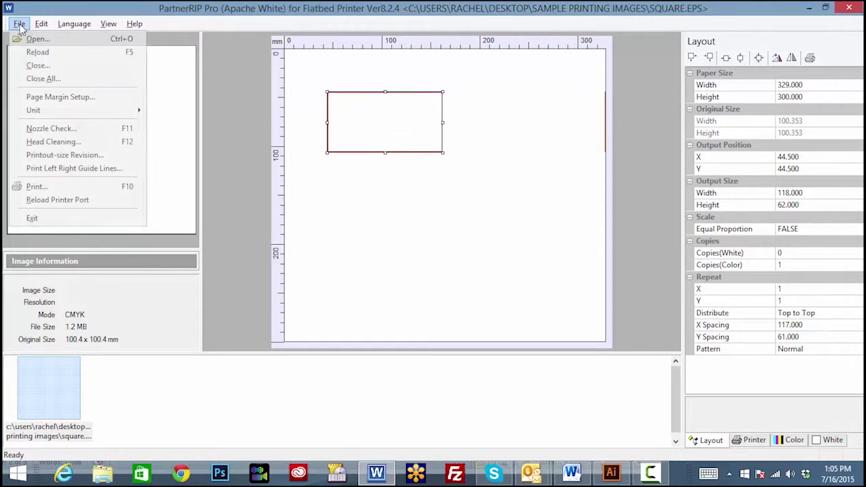
{"action": "left_click", "coordinate": [32, 40]}
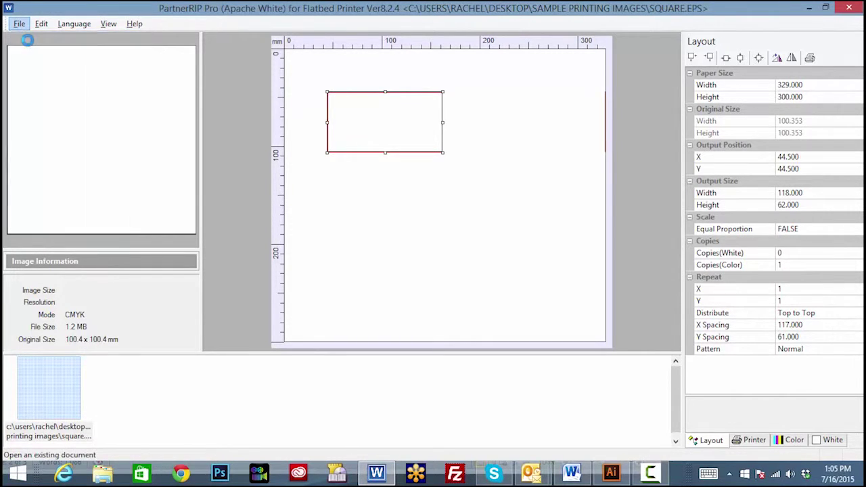
{"action": "double_click", "coordinate": [491, 263]}
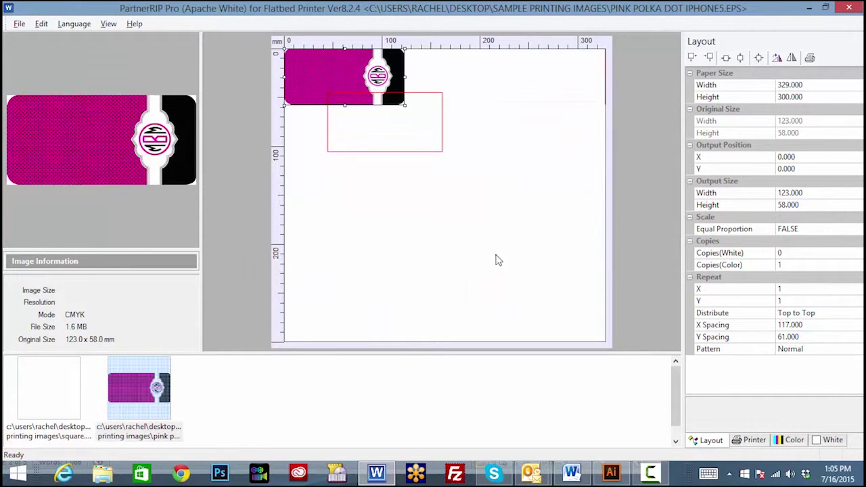
{"action": "left_click", "coordinate": [759, 58]}
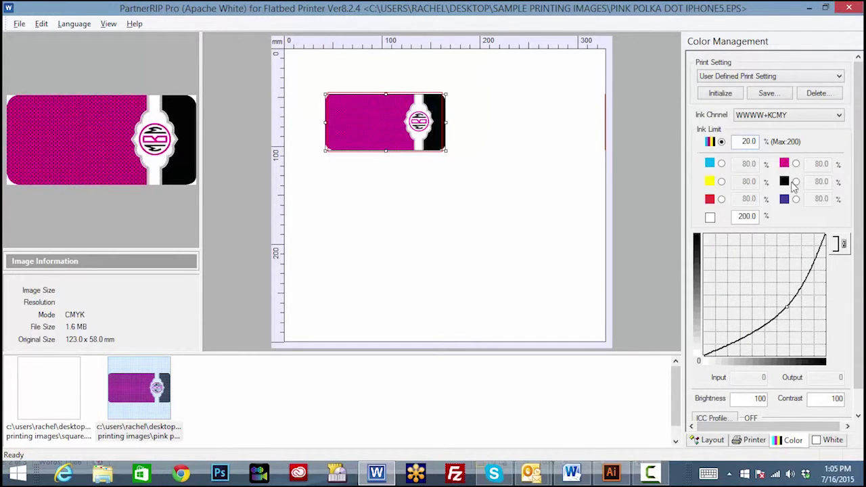
- Check the Image Type in the Printer settings and bring up the print options
{"action": "left_click", "coordinate": [752, 440]}
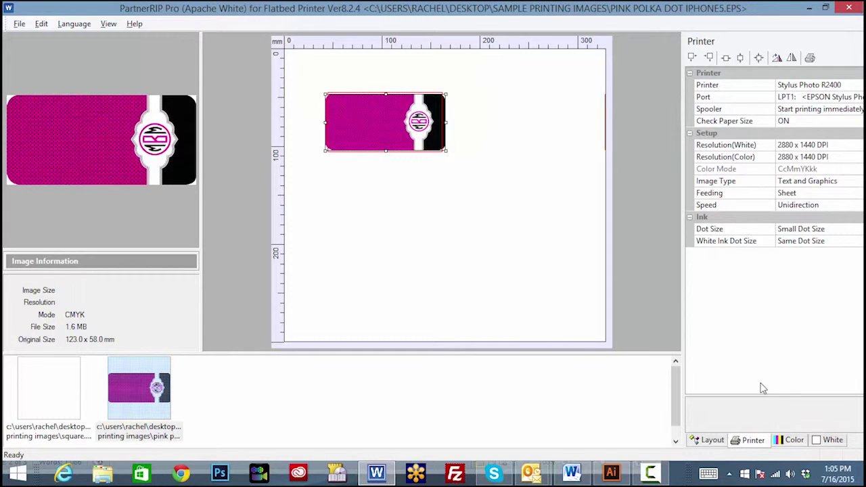
{"action": "left_click", "coordinate": [811, 188]}
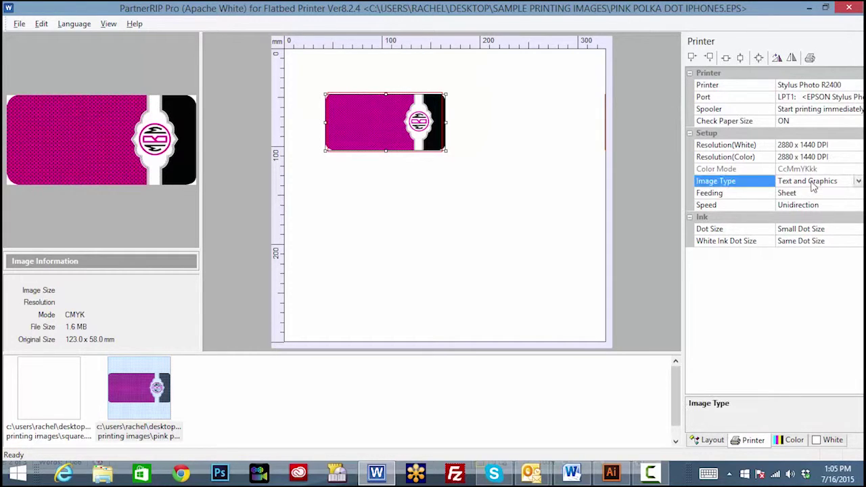
{"action": "left_click", "coordinate": [811, 60]}
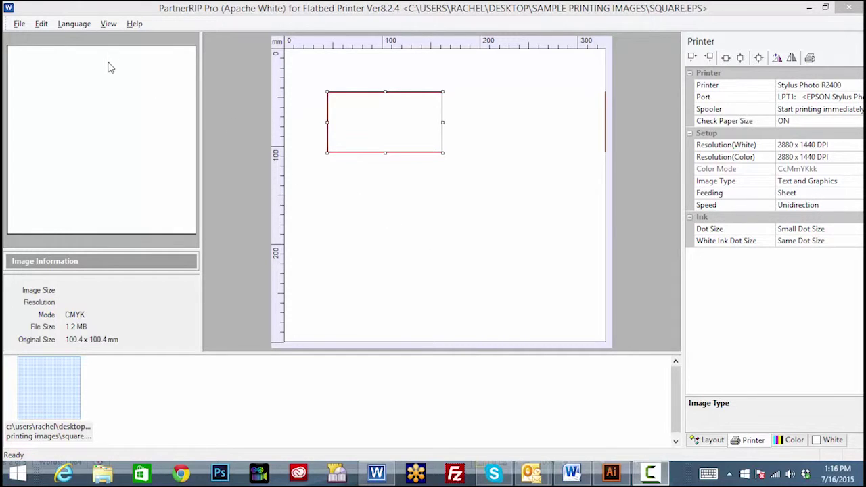
- Set the template interval to 20 mm with 2 X steps and 7 Y steps
{"action": "left_click", "coordinate": [106, 24]}
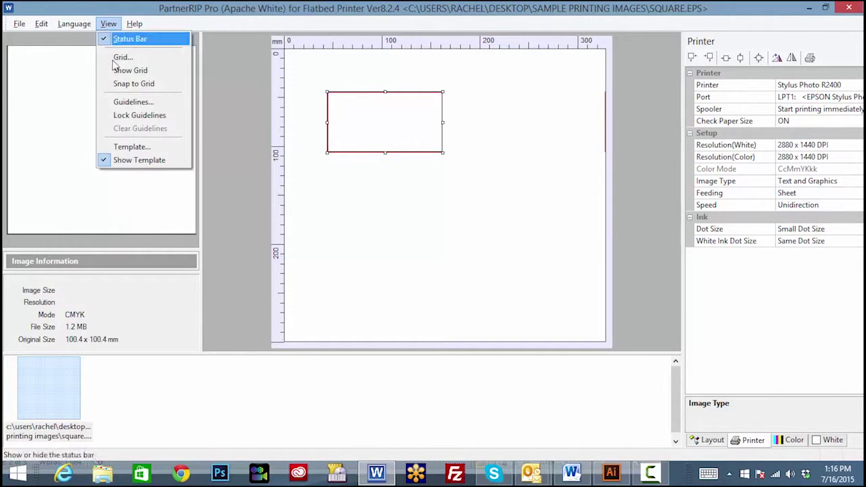
{"action": "left_click", "coordinate": [131, 150]}
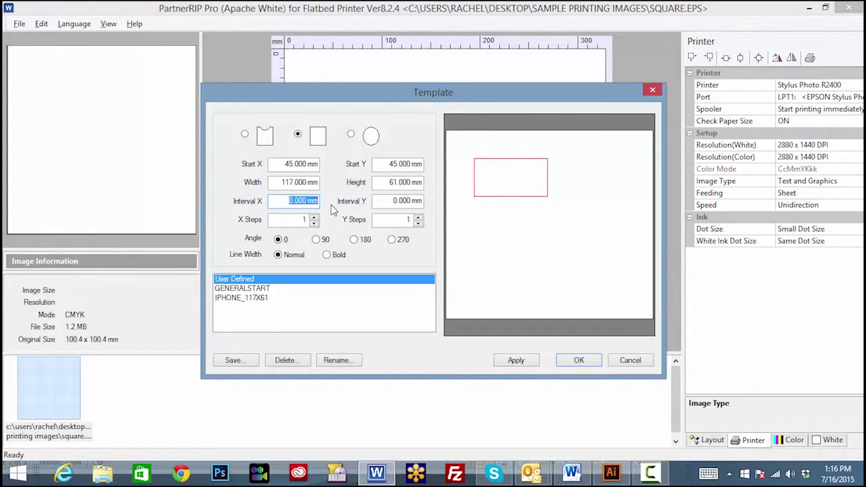
{"action": "type", "text": "20"}
{"action": "key", "text": "Tab"}
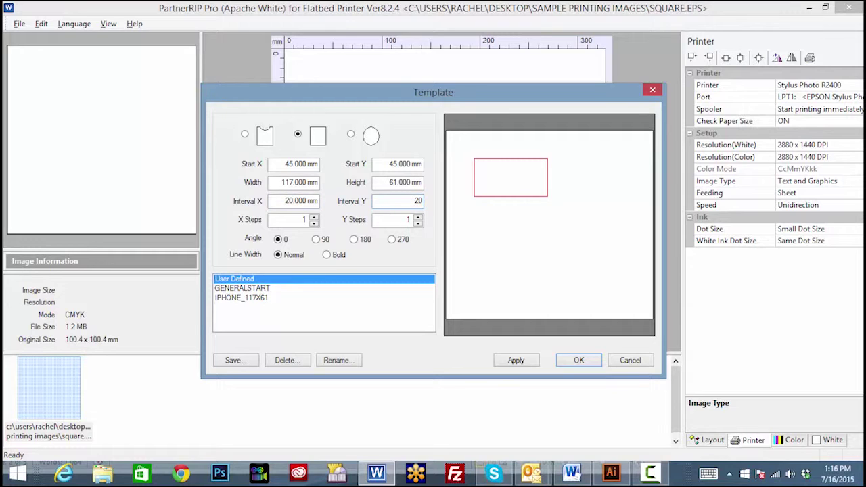
{"action": "left_click", "coordinate": [313, 217]}
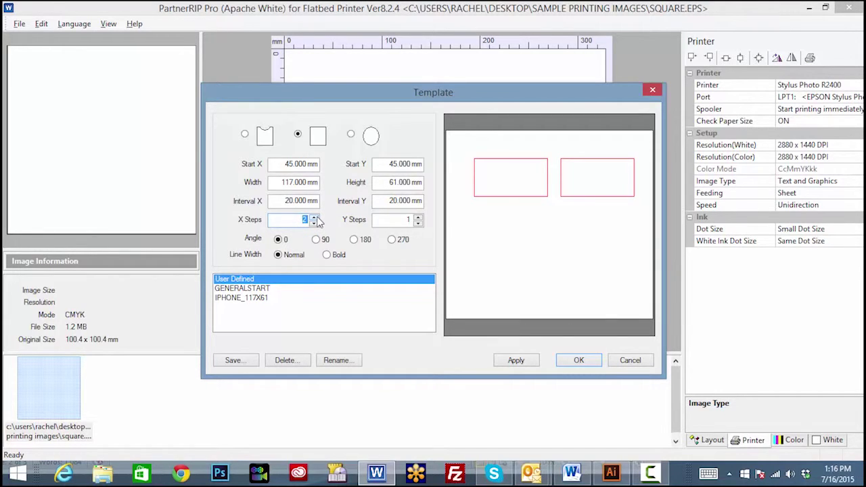
{"action": "left_click", "coordinate": [418, 217]}
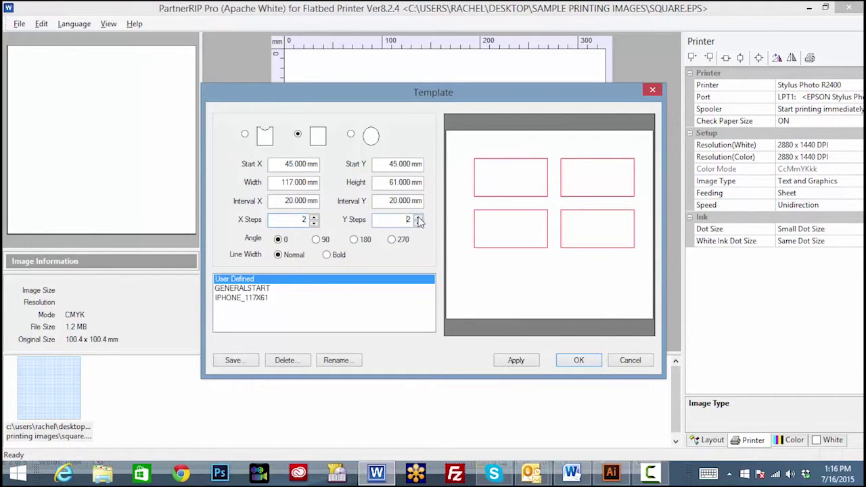
{"action": "left_click", "coordinate": [418, 217]}
{"action": "left_click", "coordinate": [418, 217]}
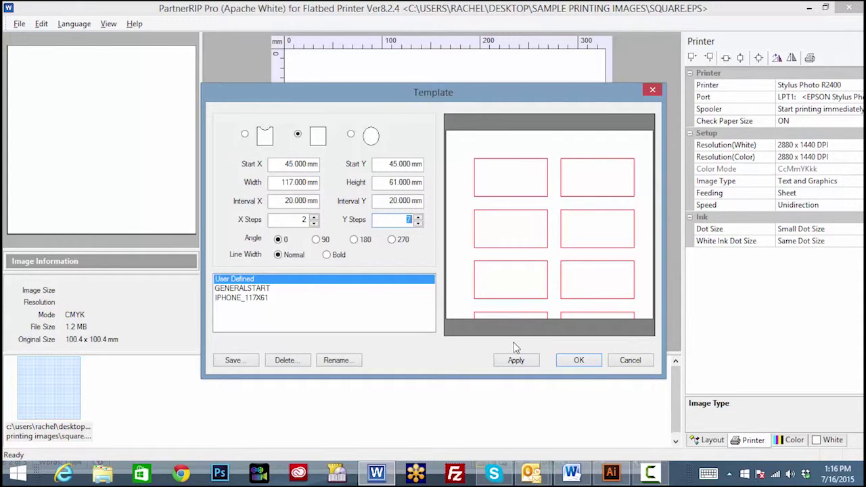
- Save the 2×7 frame layout as template iPhone-multiple and apply it
{"action": "left_click", "coordinate": [246, 361]}
{"action": "type", "text": "i"}
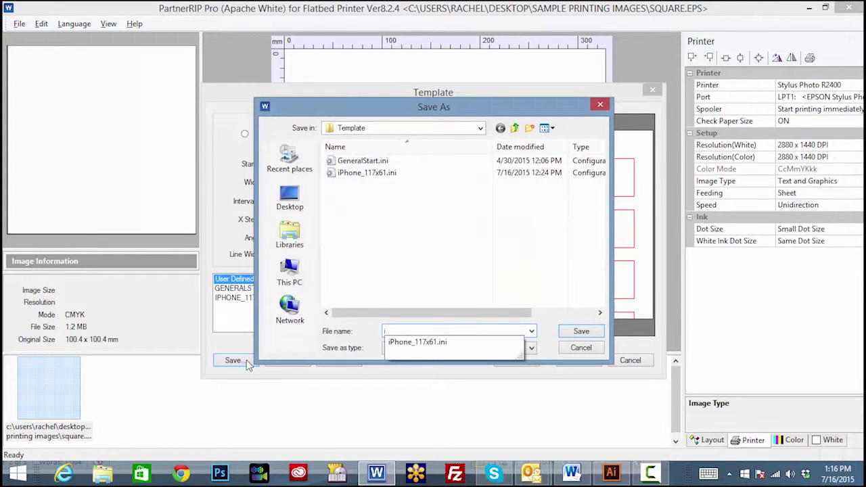
{"action": "type", "text": "Phone-multiple"}
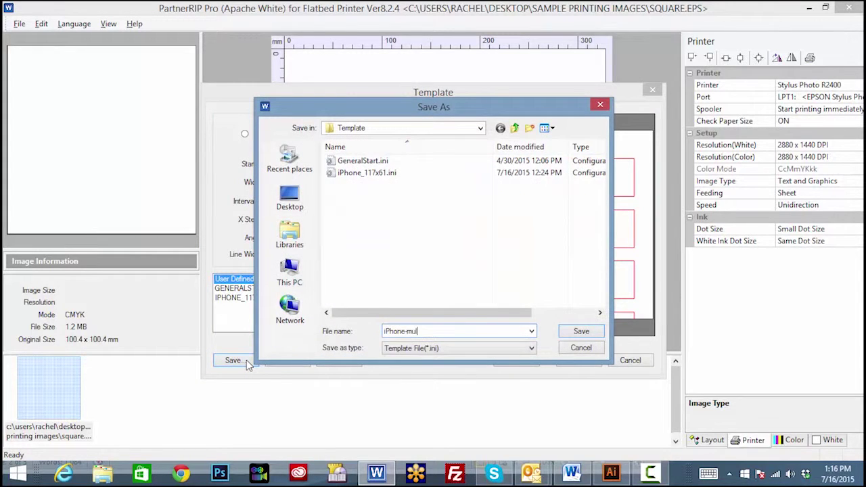
{"action": "left_click", "coordinate": [583, 331]}
{"action": "left_click", "coordinate": [529, 361]}
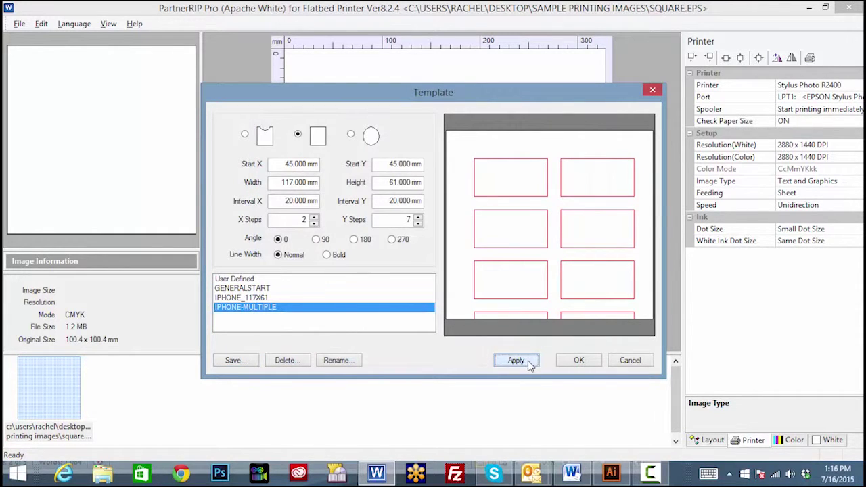
{"action": "left_click", "coordinate": [578, 361]}
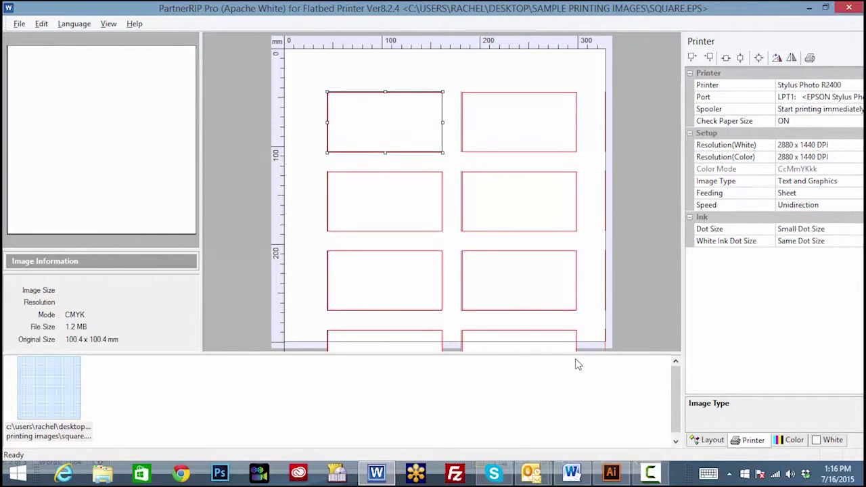
- Set the paper height to 600 mm and check the Print dialog
{"action": "left_click", "coordinate": [707, 440]}
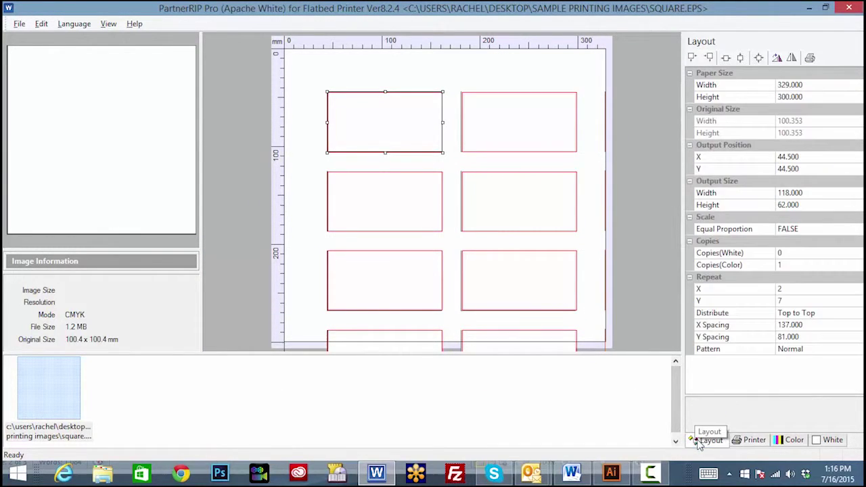
{"action": "left_click", "coordinate": [780, 98]}
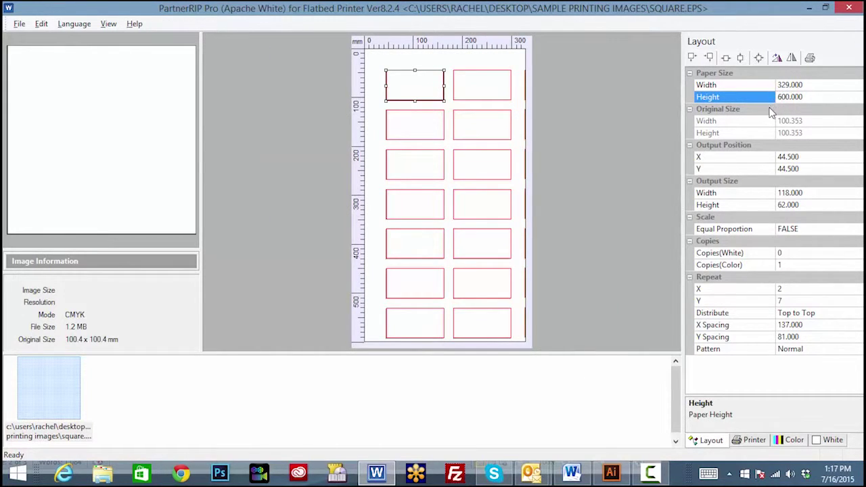
{"action": "left_click", "coordinate": [810, 58]}
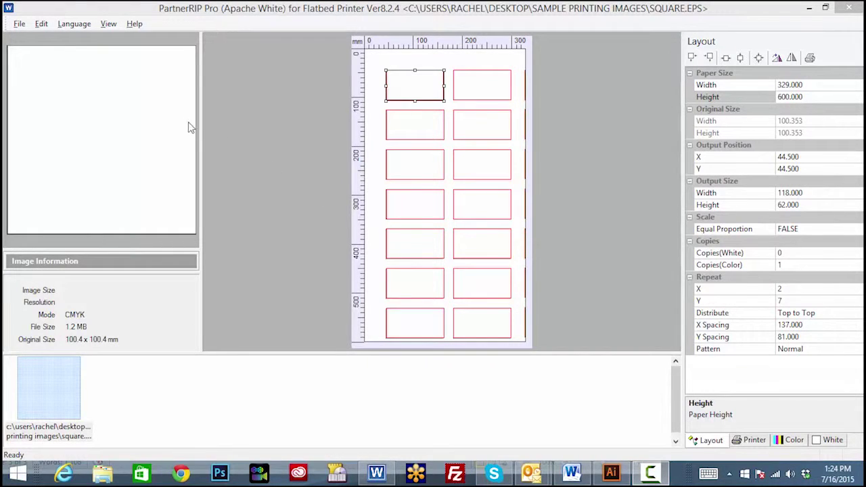
{"action": "left_click", "coordinate": [20, 25]}
- Reload the Pink Polka Dot iphone5.eps artwork and select the saved IPHONE-MULTIPLE template
{"action": "left_click", "coordinate": [30, 40]}
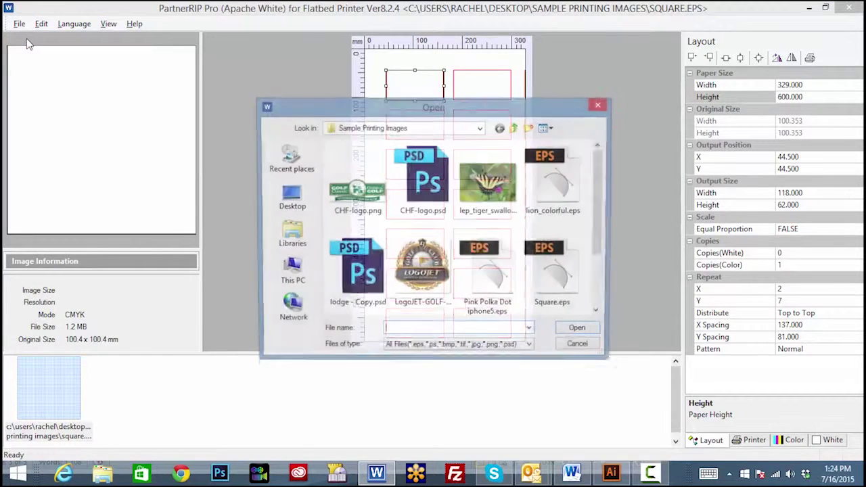
{"action": "double_click", "coordinate": [481, 265]}
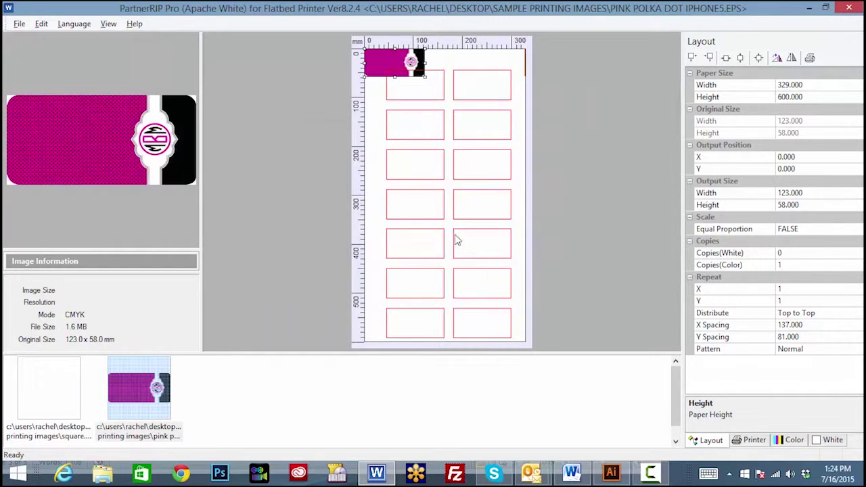
{"action": "left_click", "coordinate": [108, 24]}
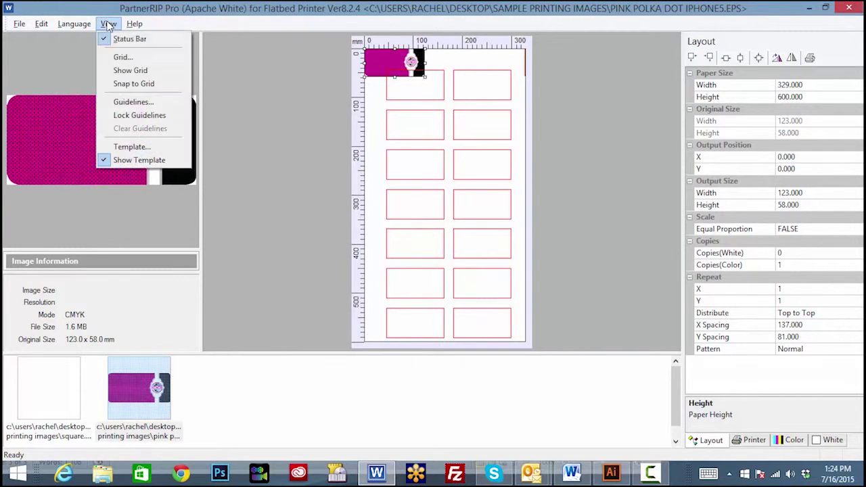
{"action": "left_click", "coordinate": [131, 148]}
{"action": "left_click", "coordinate": [253, 299]}
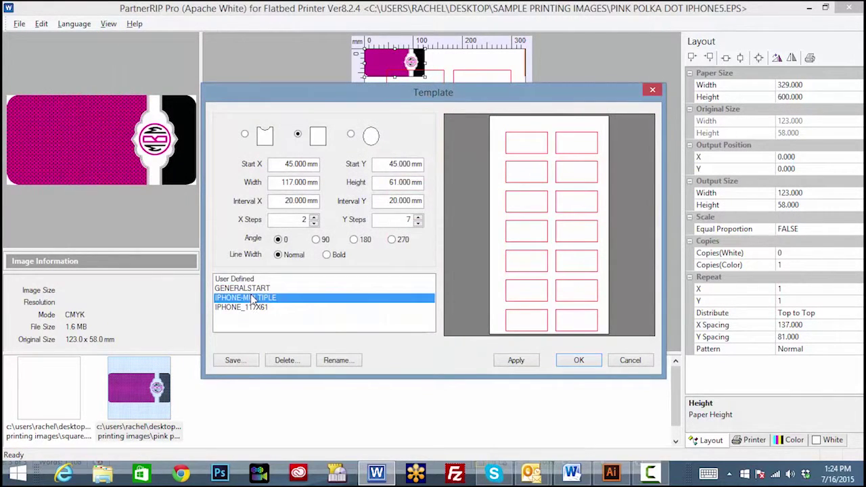
- Apply the template to repeat the artwork 2×7 from 42, 46.5 mm, then print
{"action": "left_click", "coordinate": [508, 361]}
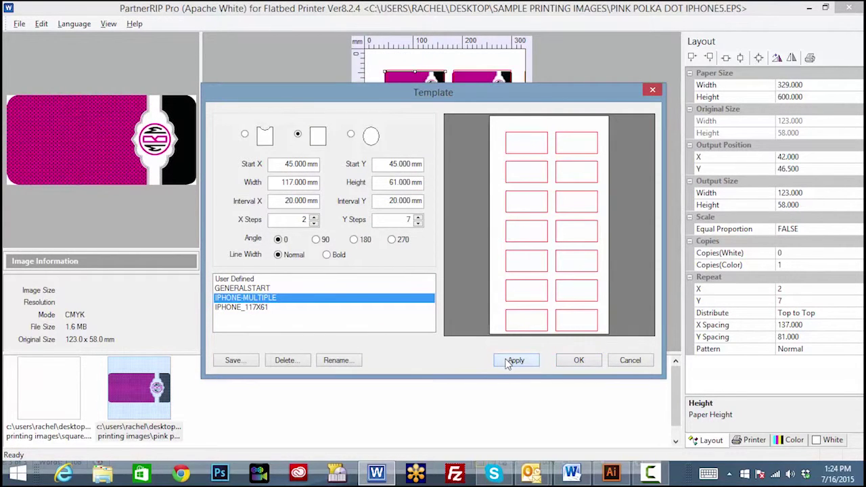
{"action": "left_click", "coordinate": [578, 361]}
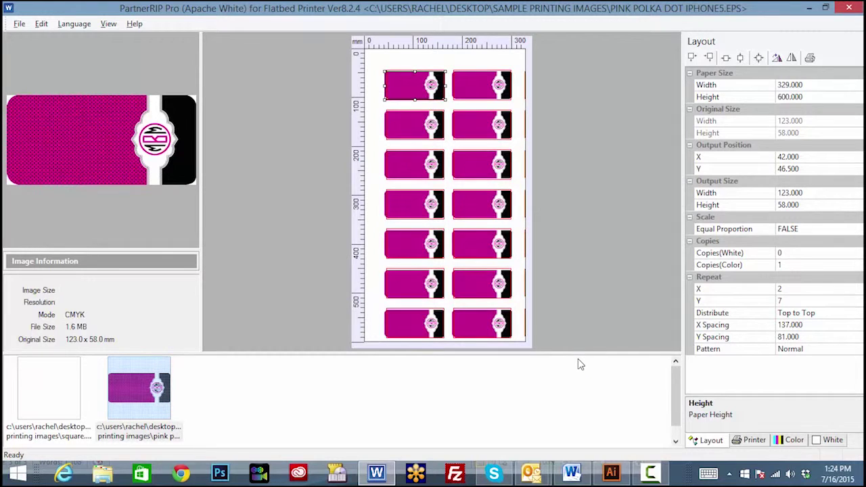
{"action": "left_click", "coordinate": [811, 58]}
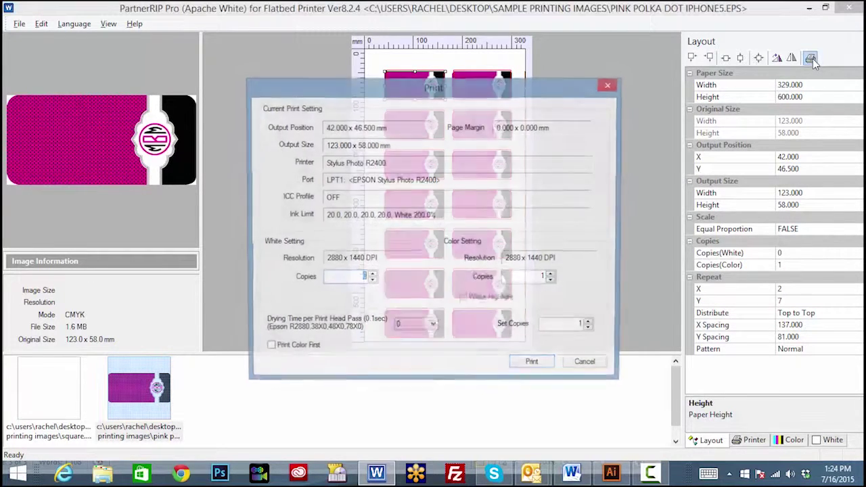
{"action": "left_click", "coordinate": [534, 365]}
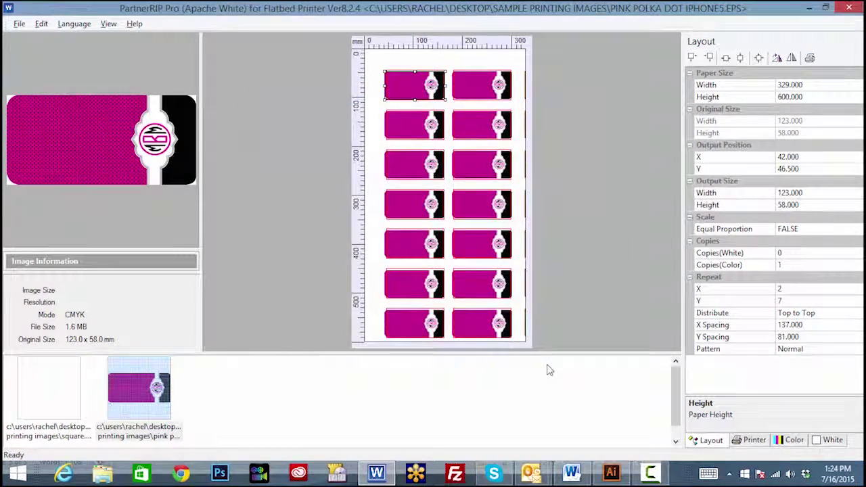